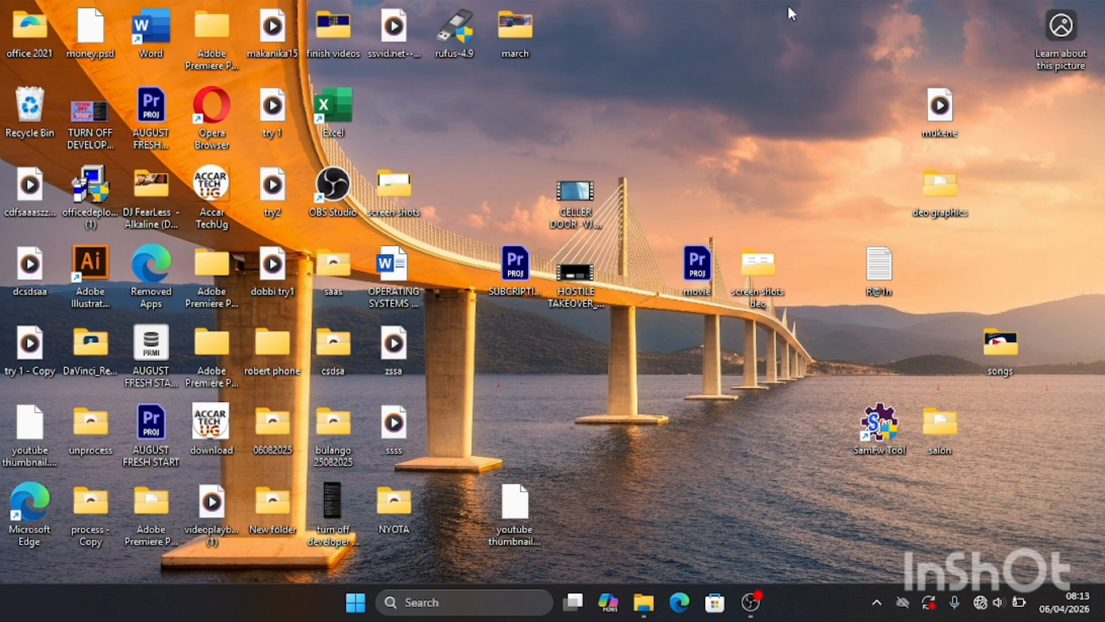
- Open the windows 11 image folder on New Volume (D:) in File Explorer to view its disc image
{"action": "left_click", "coordinate": [654, 603]}
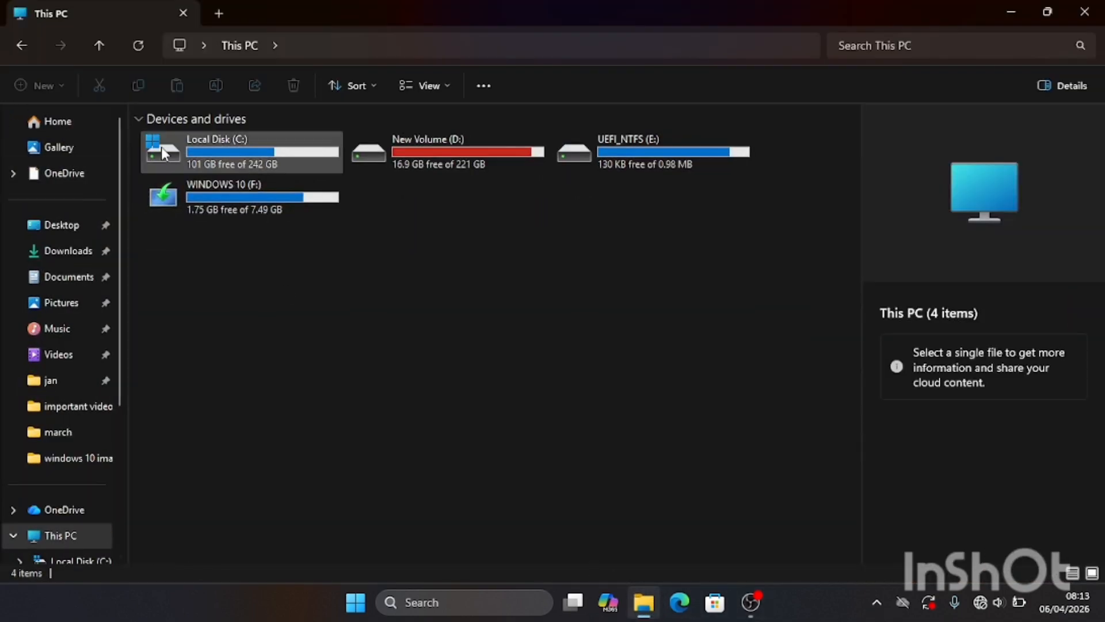
{"action": "double_click", "coordinate": [449, 139]}
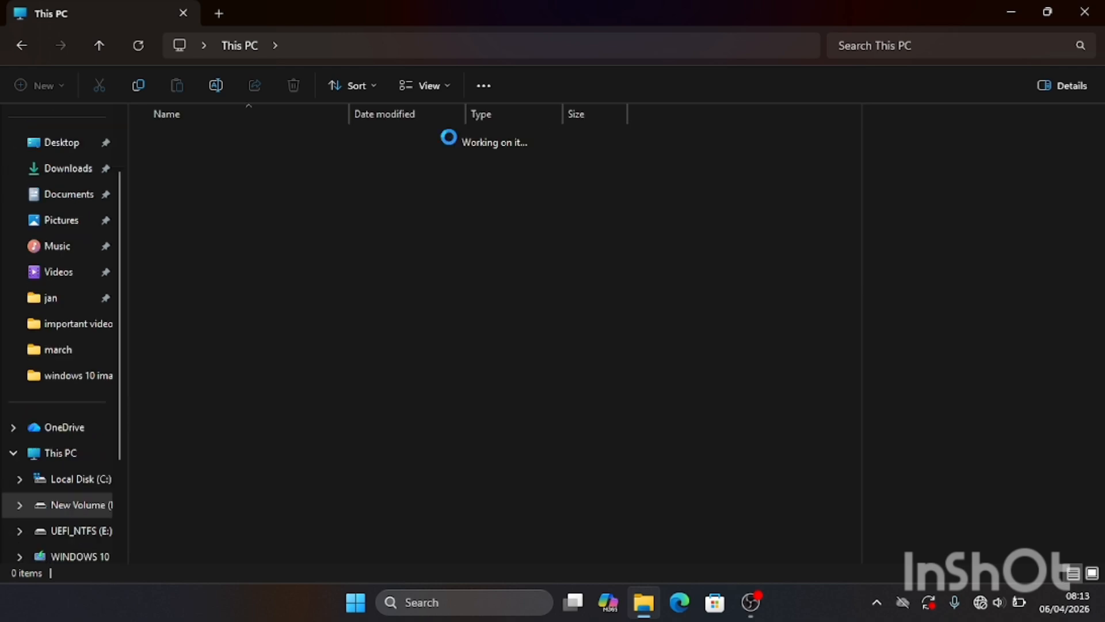
{"action": "scroll", "coordinate": [251, 221], "scroll_direction": "down", "scroll_amount": 10}
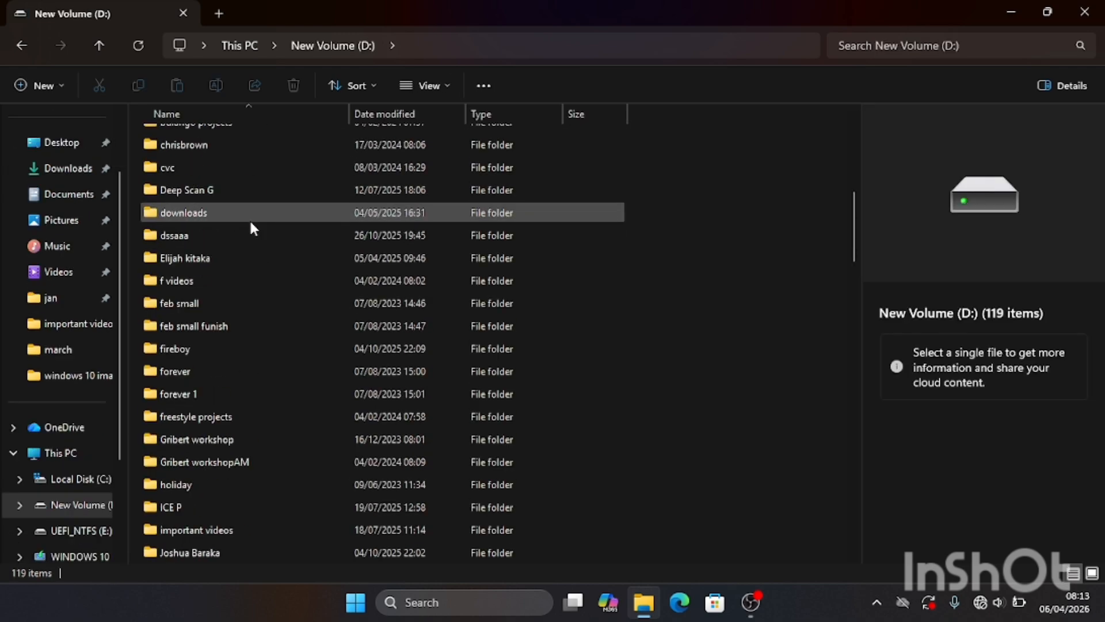
{"action": "scroll", "coordinate": [252, 375], "scroll_direction": "down", "scroll_amount": 4}
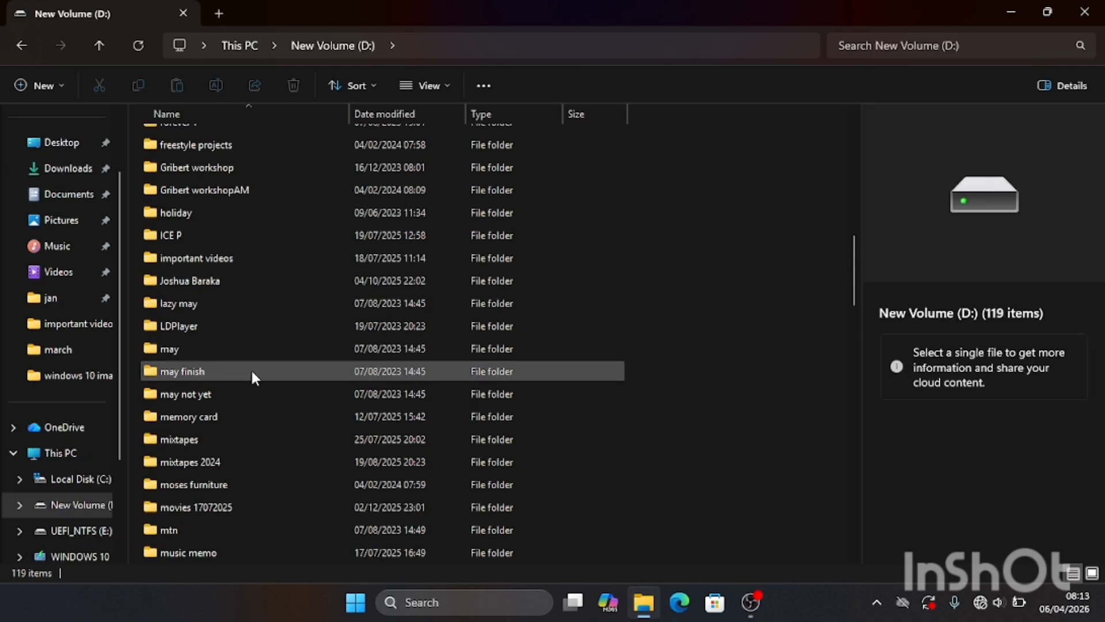
{"action": "scroll", "coordinate": [253, 373], "scroll_direction": "down", "scroll_amount": 14}
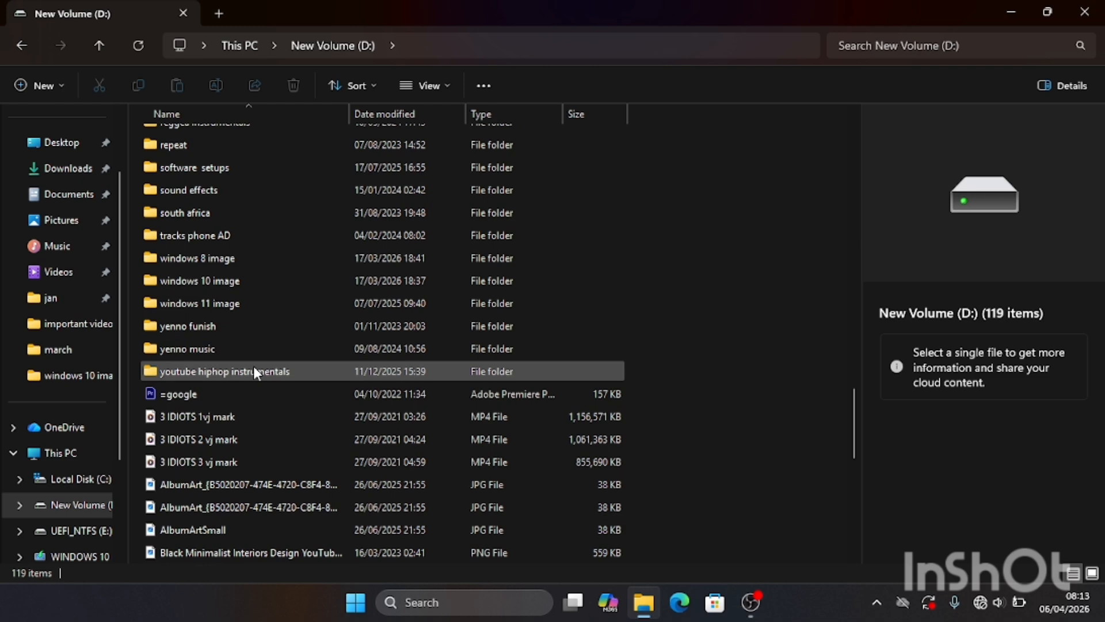
{"action": "scroll", "coordinate": [253, 368], "scroll_direction": "up", "scroll_amount": 2}
{"action": "left_click", "coordinate": [221, 431]}
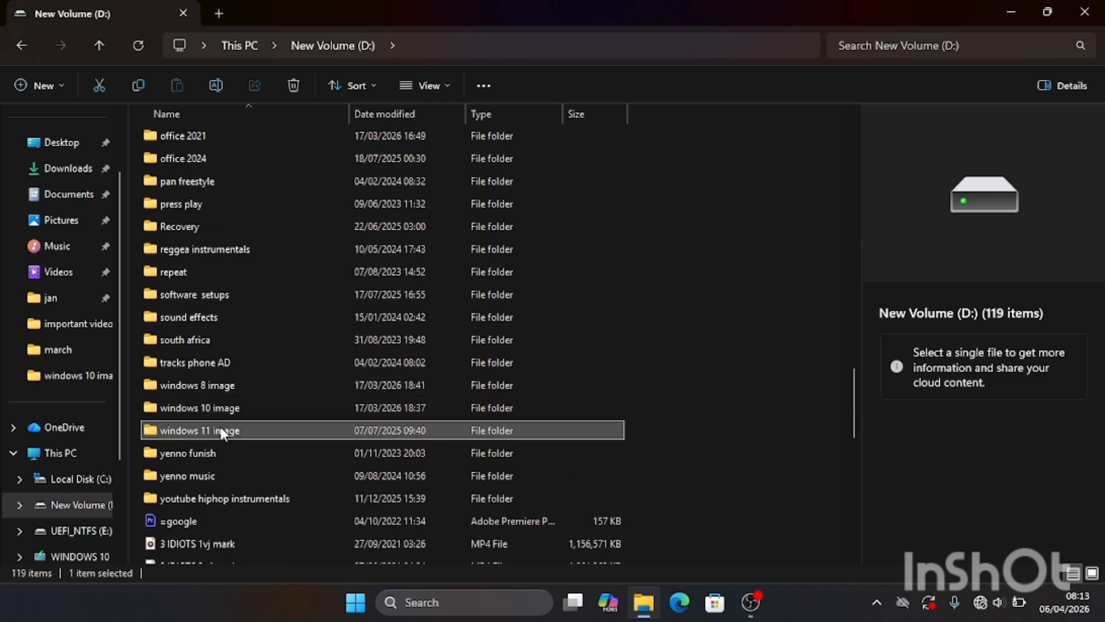
{"action": "double_click", "coordinate": [222, 431]}
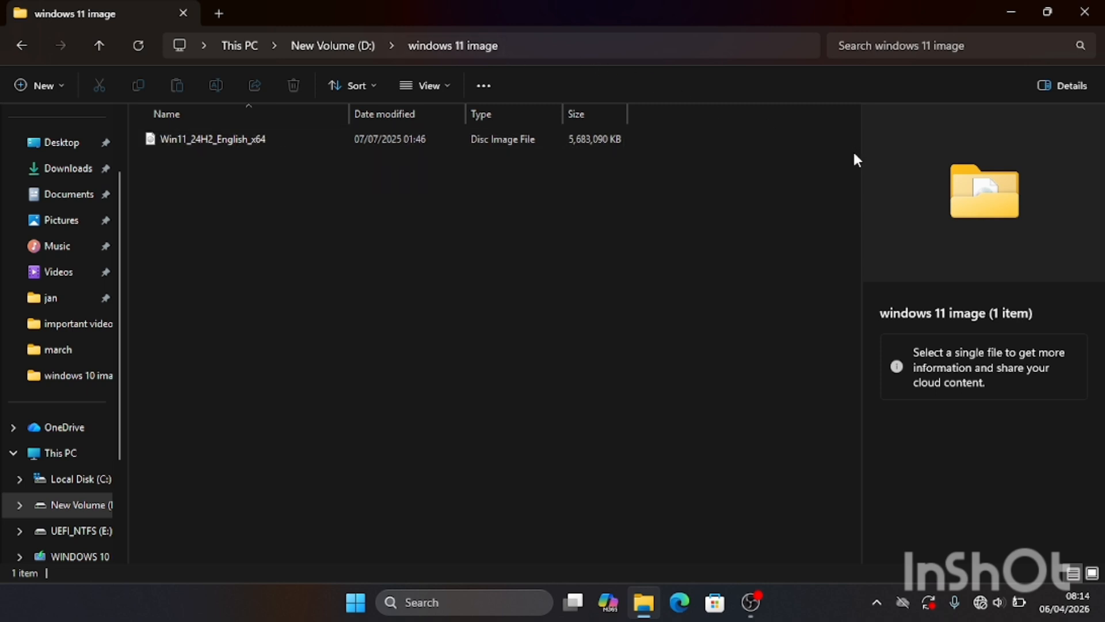
- Search Windows for "about" and open the About your PC settings to view the device specifications
{"action": "left_click", "coordinate": [450, 602]}
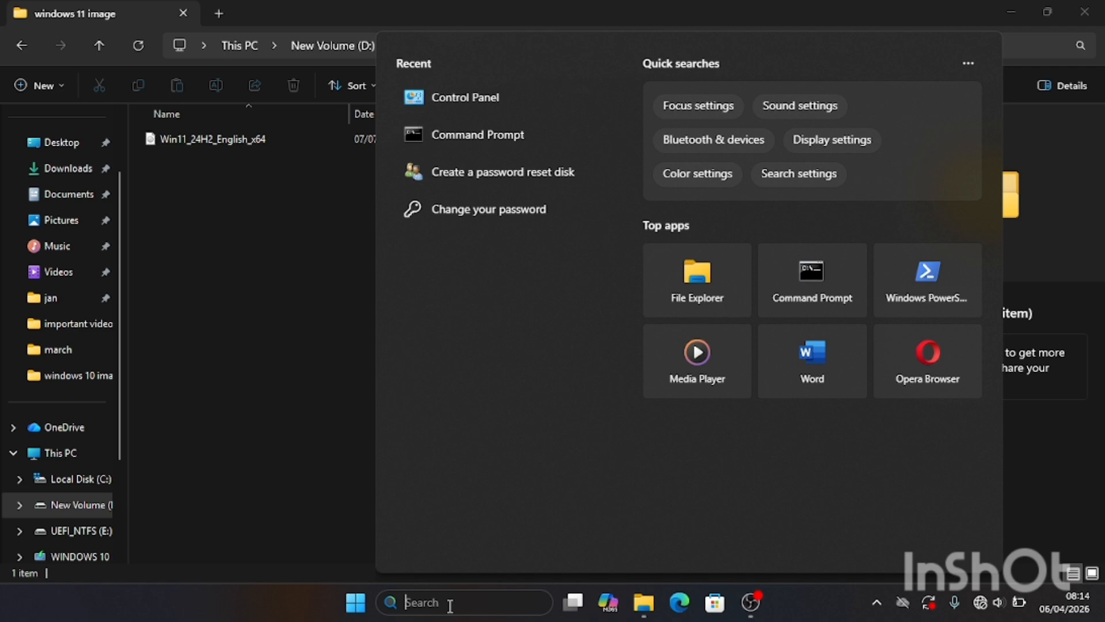
{"action": "type", "text": "about your PC"}
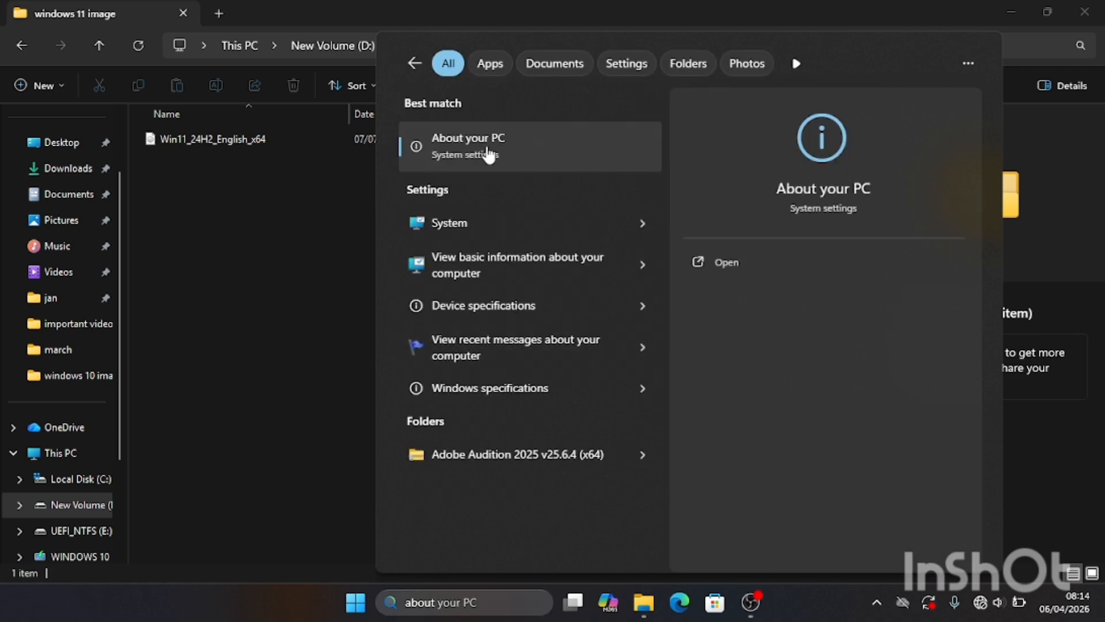
{"action": "left_click", "coordinate": [488, 153]}
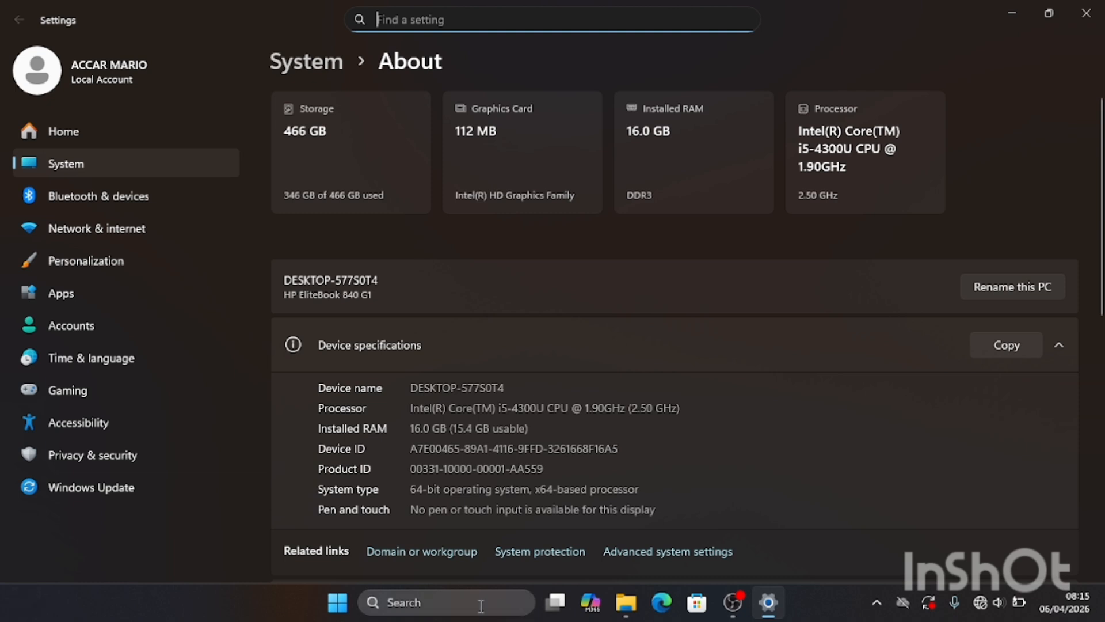
- Search for and launch rufus-4.9.exe, choosing UEFI_NTFS (F:) [8 GB] as the device
{"action": "left_click", "coordinate": [461, 610]}
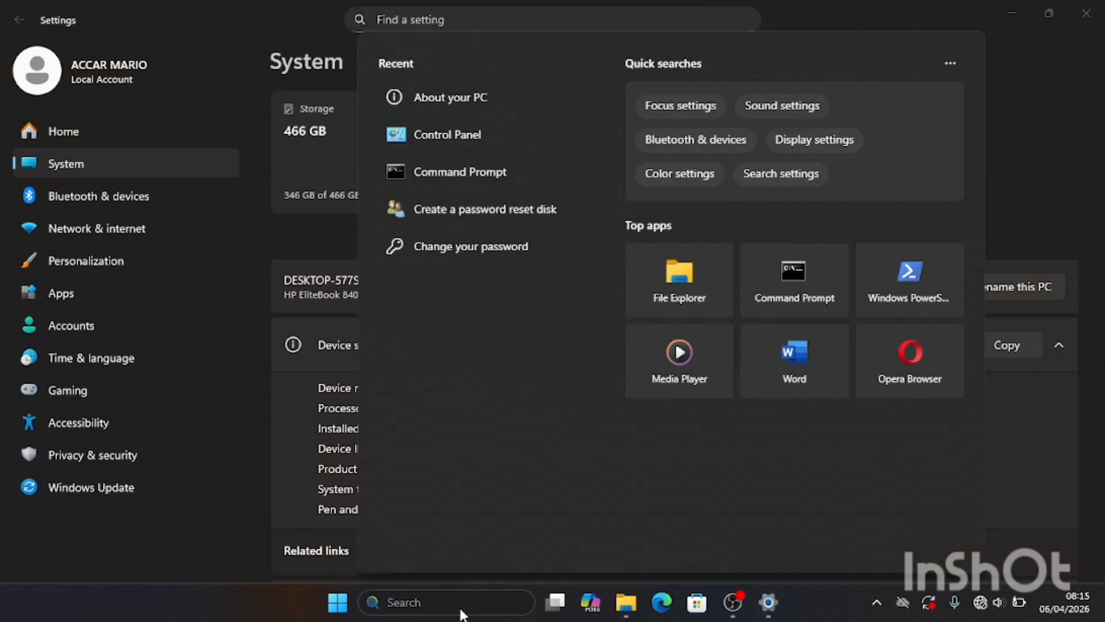
{"action": "type", "text": "rufu"}
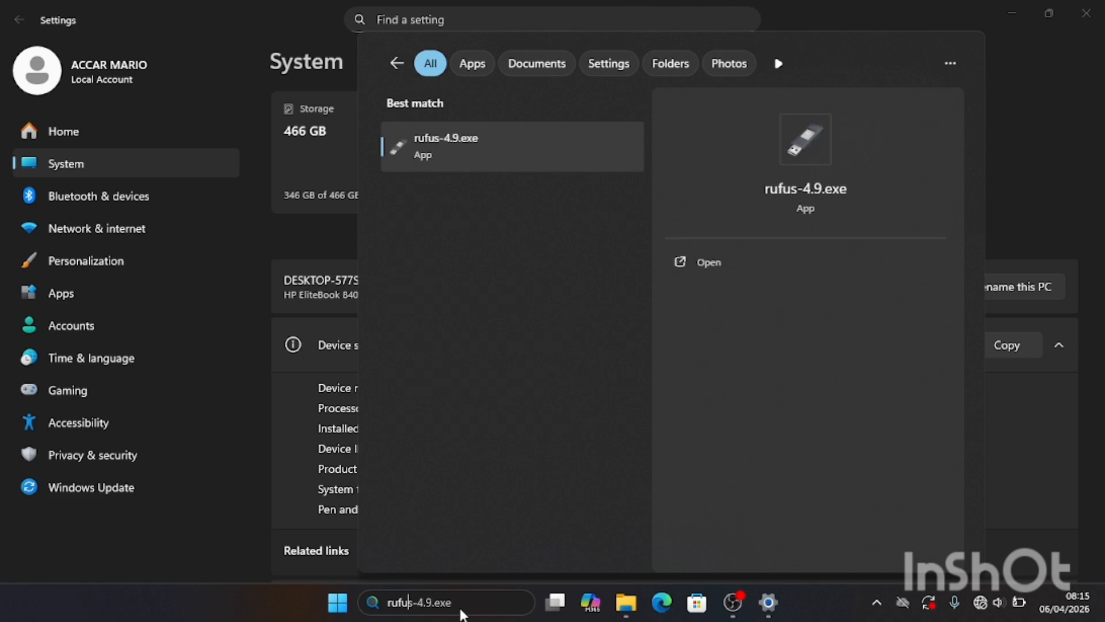
{"action": "type", "text": "s"}
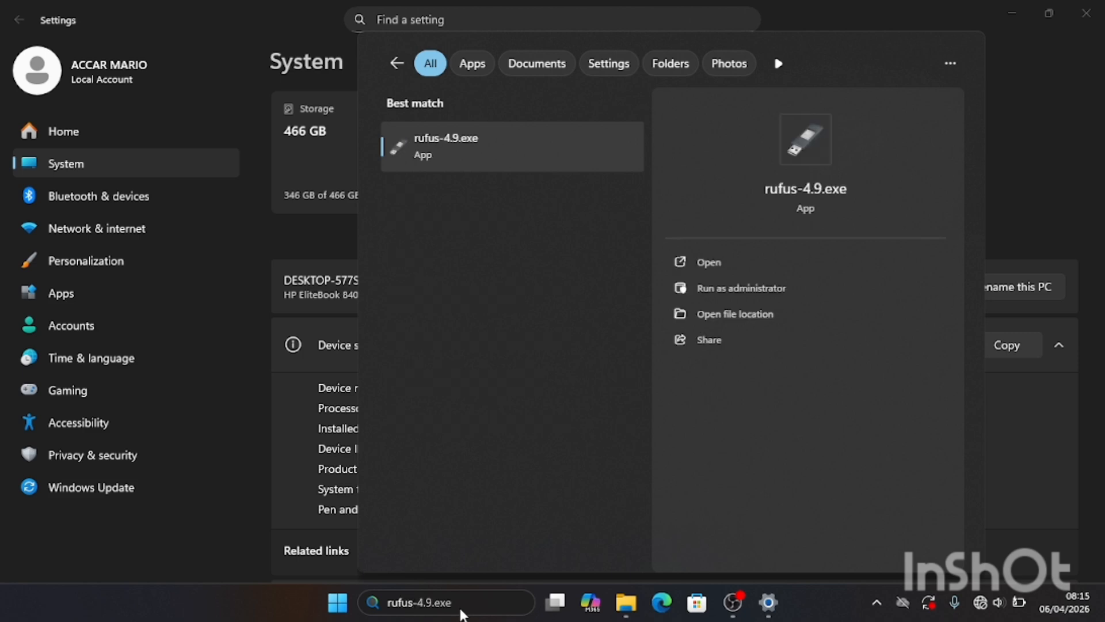
{"action": "left_click", "coordinate": [778, 253]}
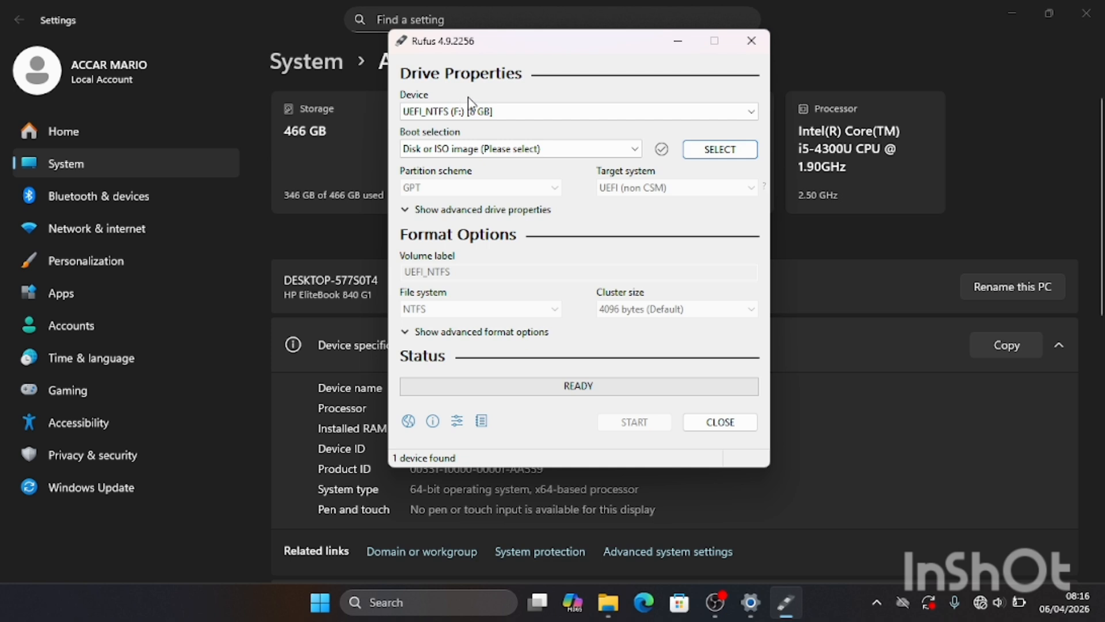
{"action": "left_click", "coordinate": [752, 112]}
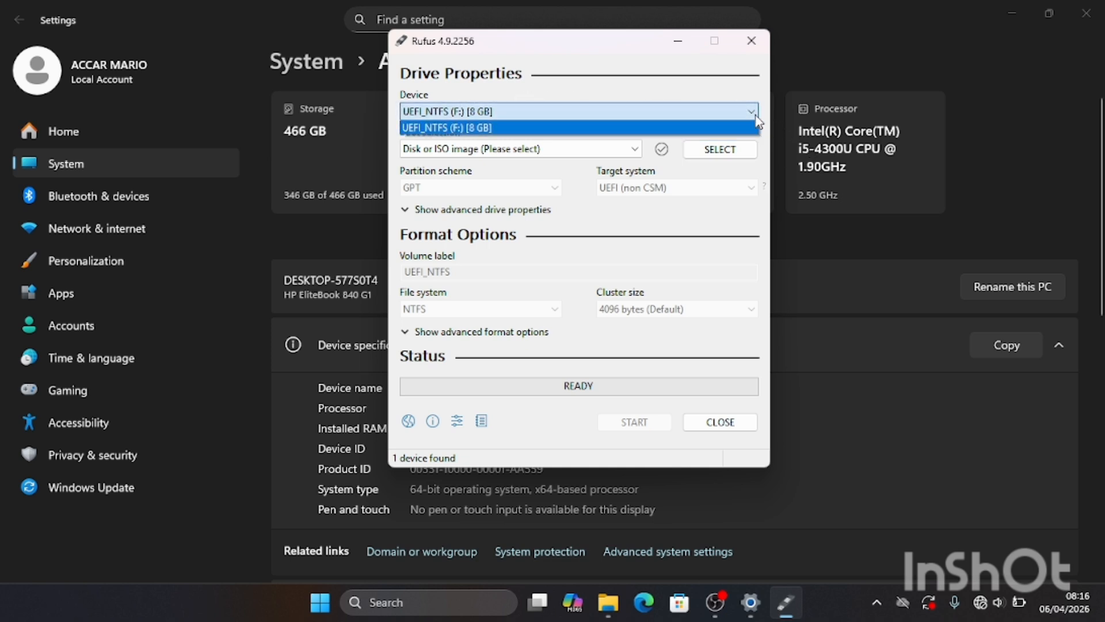
{"action": "left_click", "coordinate": [441, 128]}
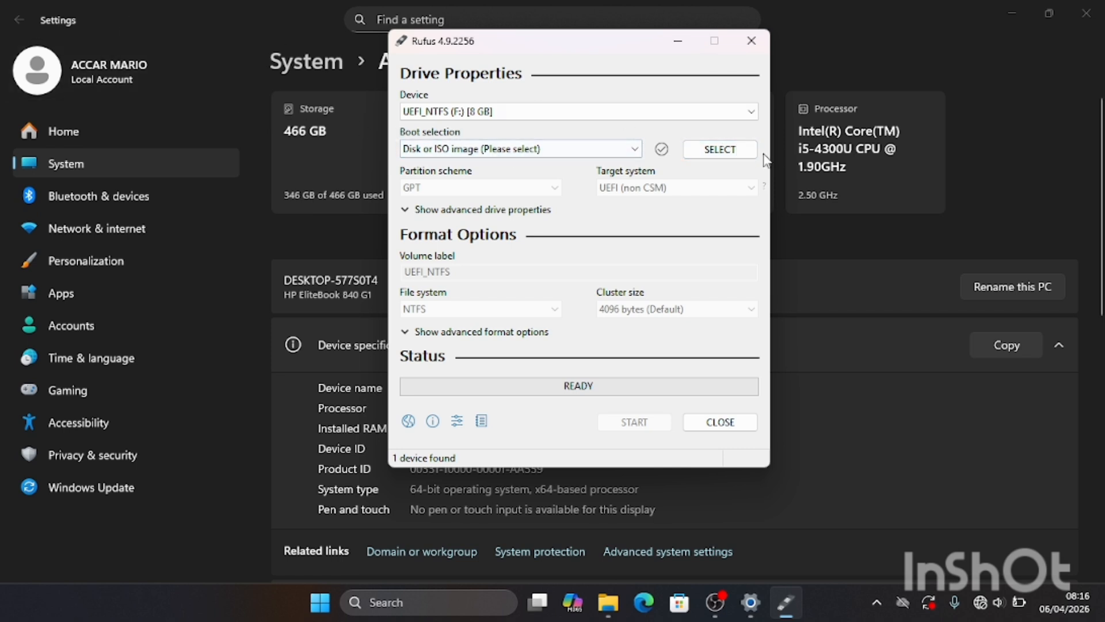
- Load the Win11_24H2_English_x64 disc image from the windows 11 image folder on New Volume (D:) as the boot selection
{"action": "left_click", "coordinate": [736, 151]}
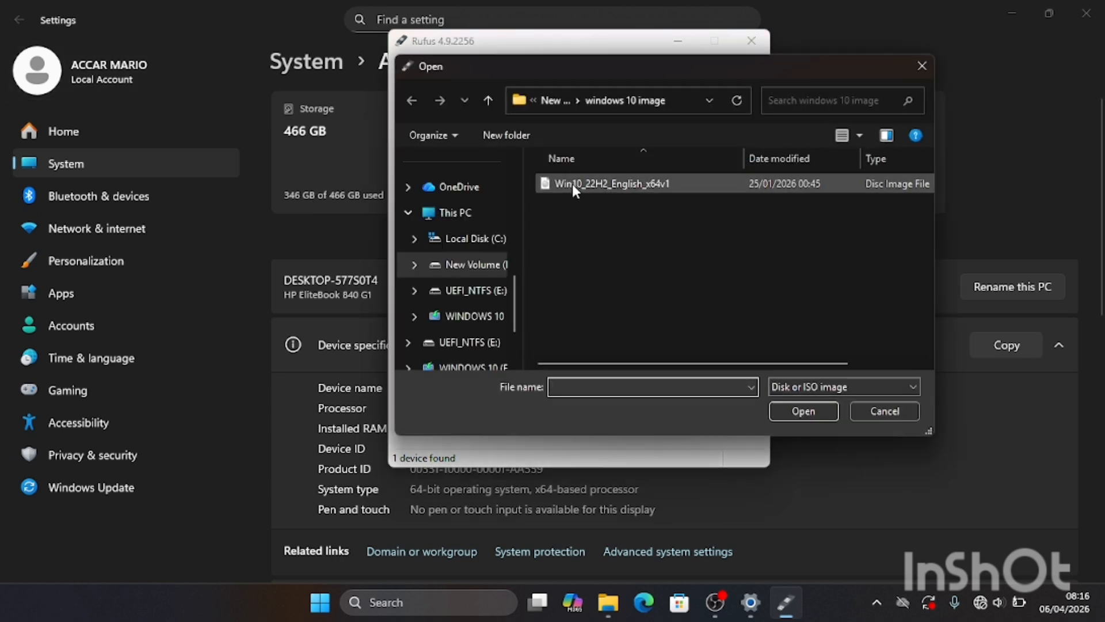
{"action": "left_click", "coordinate": [516, 101]}
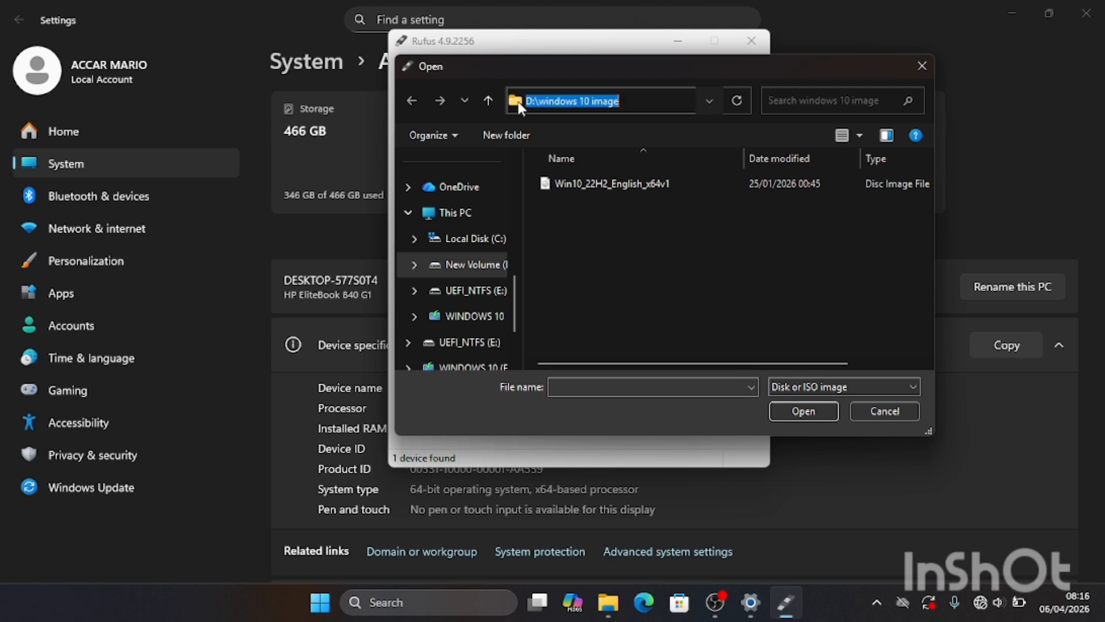
{"action": "scroll", "coordinate": [452, 292], "scroll_direction": "down", "scroll_amount": 1}
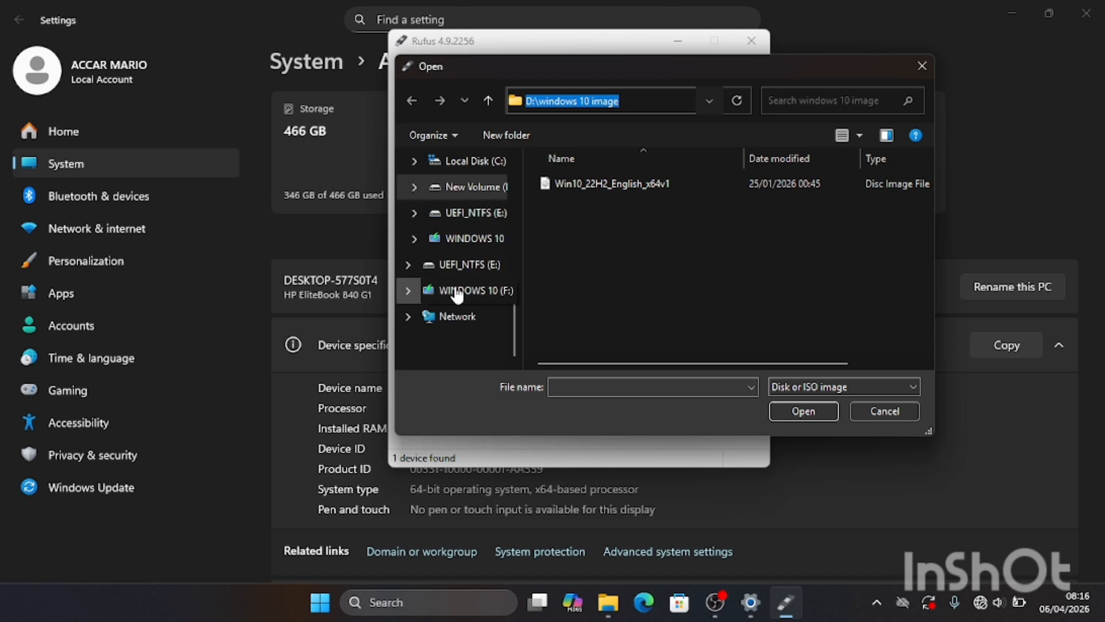
{"action": "scroll", "coordinate": [463, 287], "scroll_direction": "up", "scroll_amount": 3}
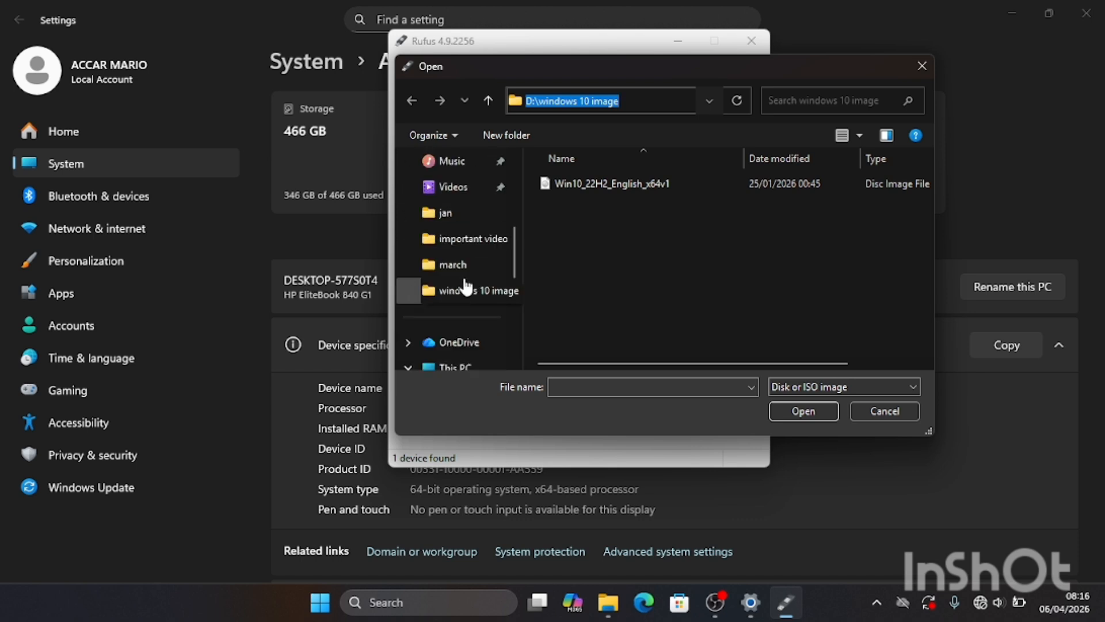
{"action": "scroll", "coordinate": [466, 286], "scroll_direction": "down", "scroll_amount": 1}
{"action": "left_click", "coordinate": [467, 288]}
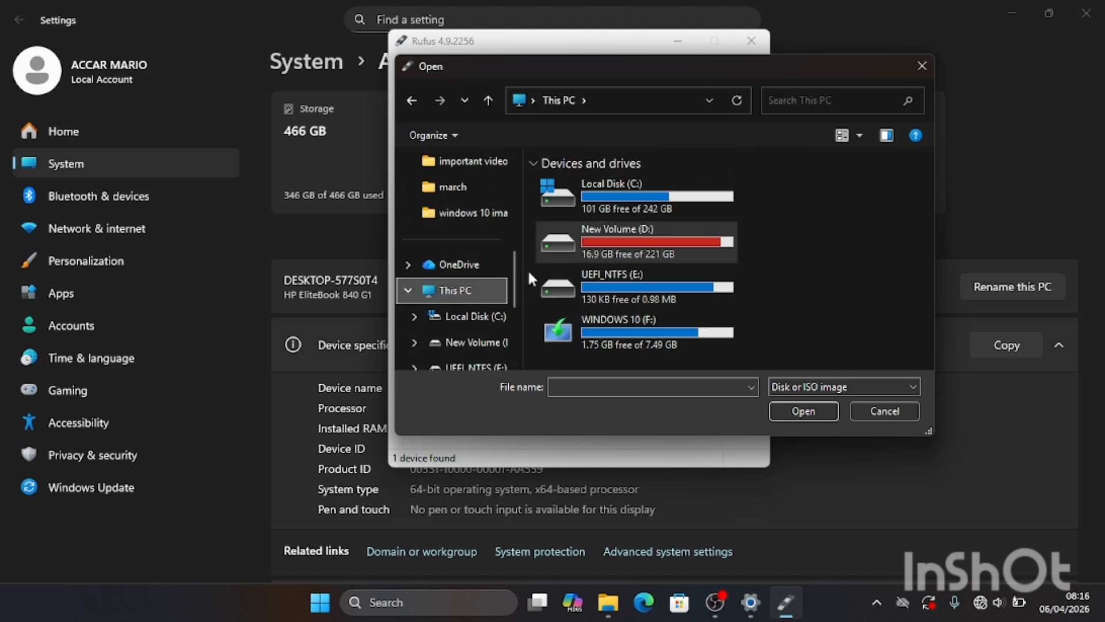
{"action": "double_click", "coordinate": [649, 236]}
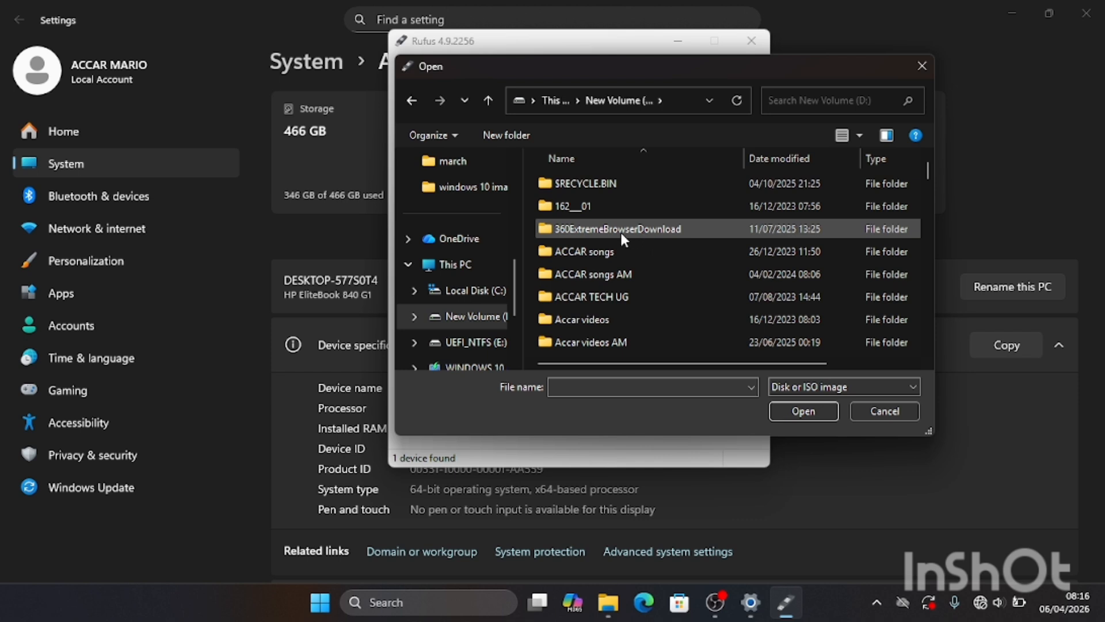
{"action": "scroll", "coordinate": [610, 231], "scroll_direction": "down", "scroll_amount": 5}
{"action": "scroll", "coordinate": [610, 231], "scroll_direction": "down", "scroll_amount": 10}
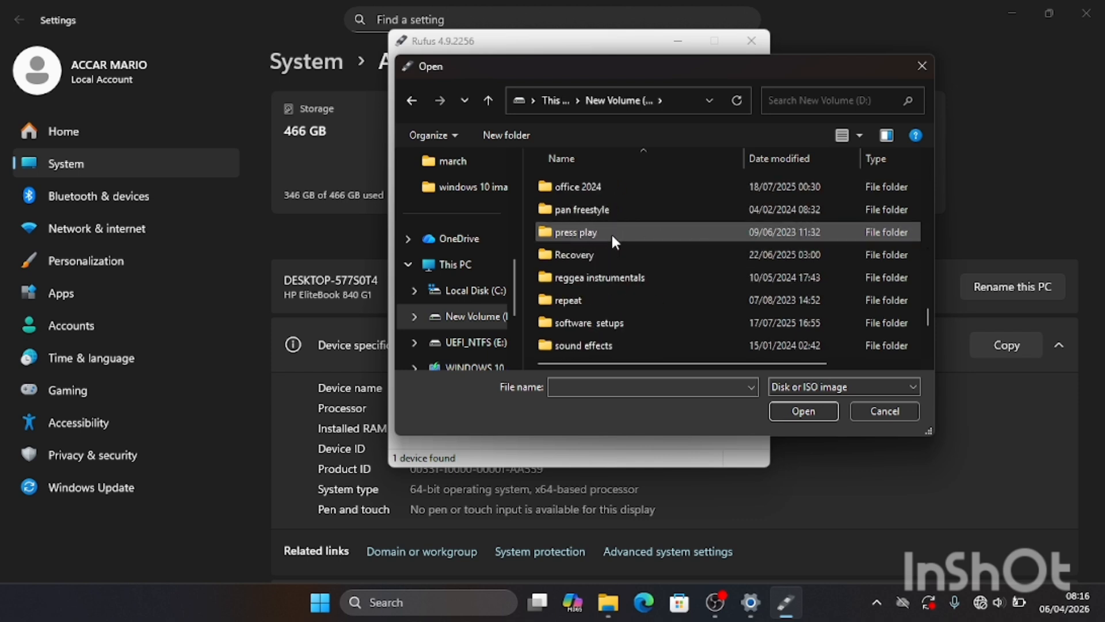
{"action": "double_click", "coordinate": [593, 279]}
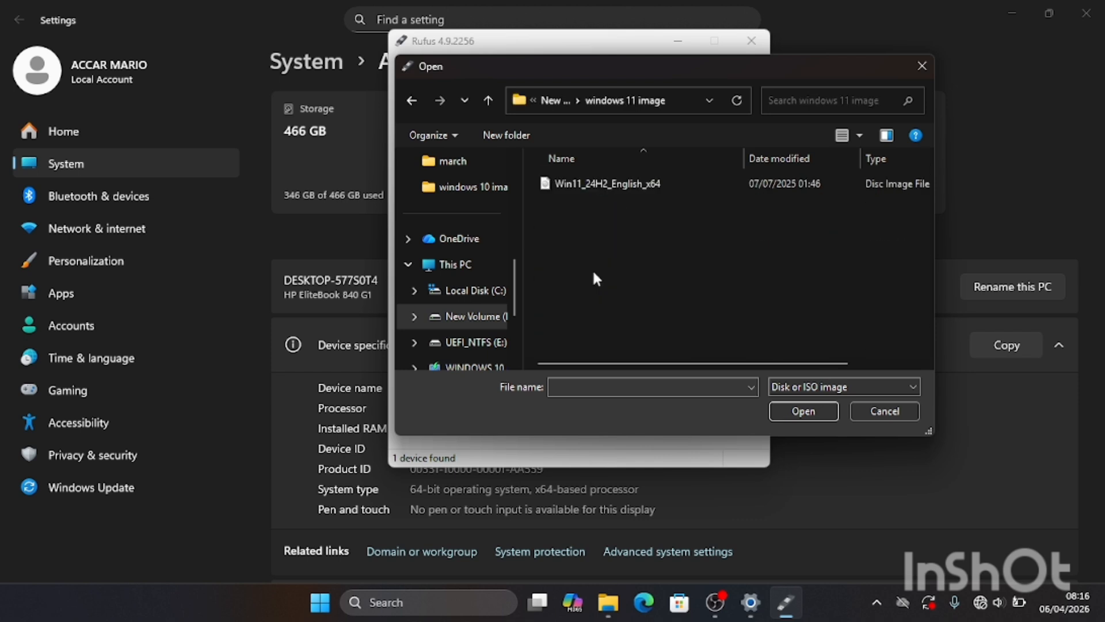
{"action": "left_click", "coordinate": [619, 185]}
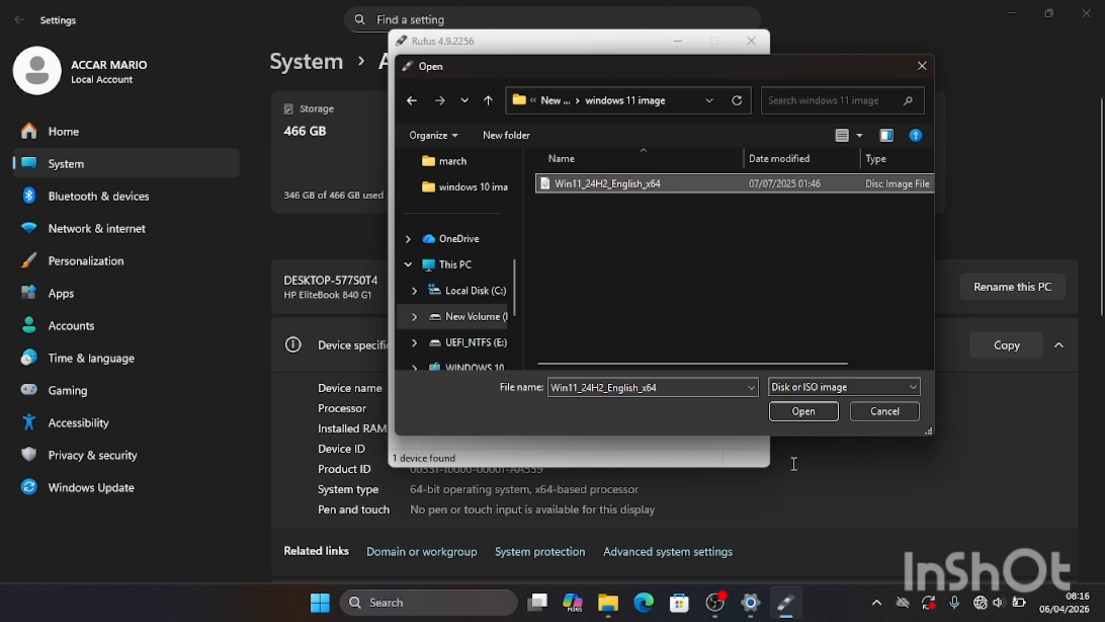
{"action": "left_click", "coordinate": [795, 410]}
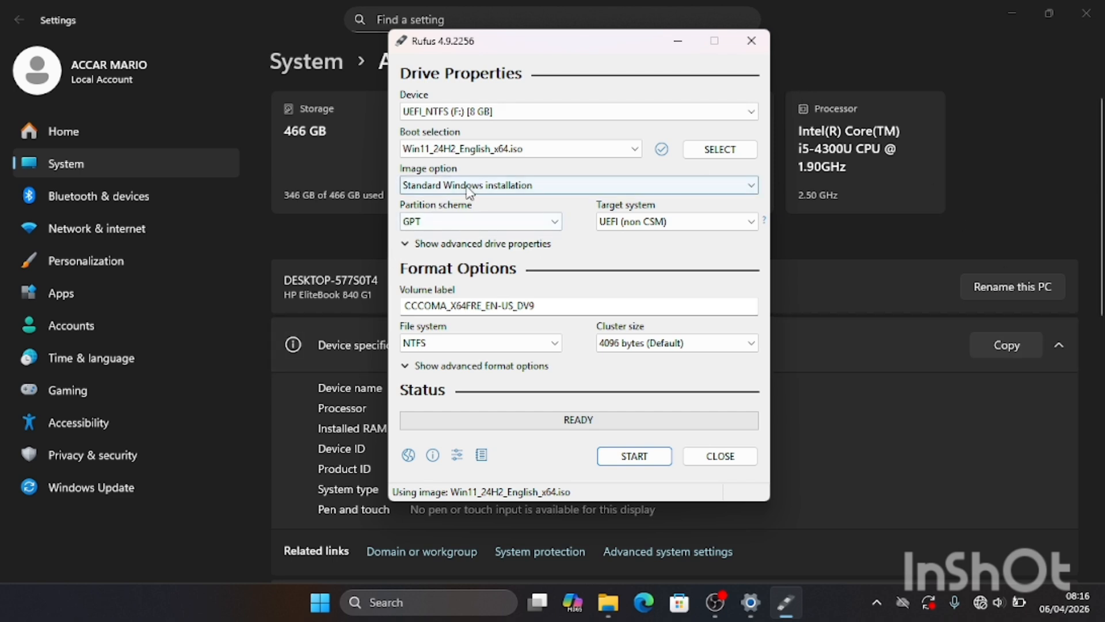
- Use the GPT partition scheme and replace the volume label with WINDOWS 11
{"action": "left_click", "coordinate": [555, 229]}
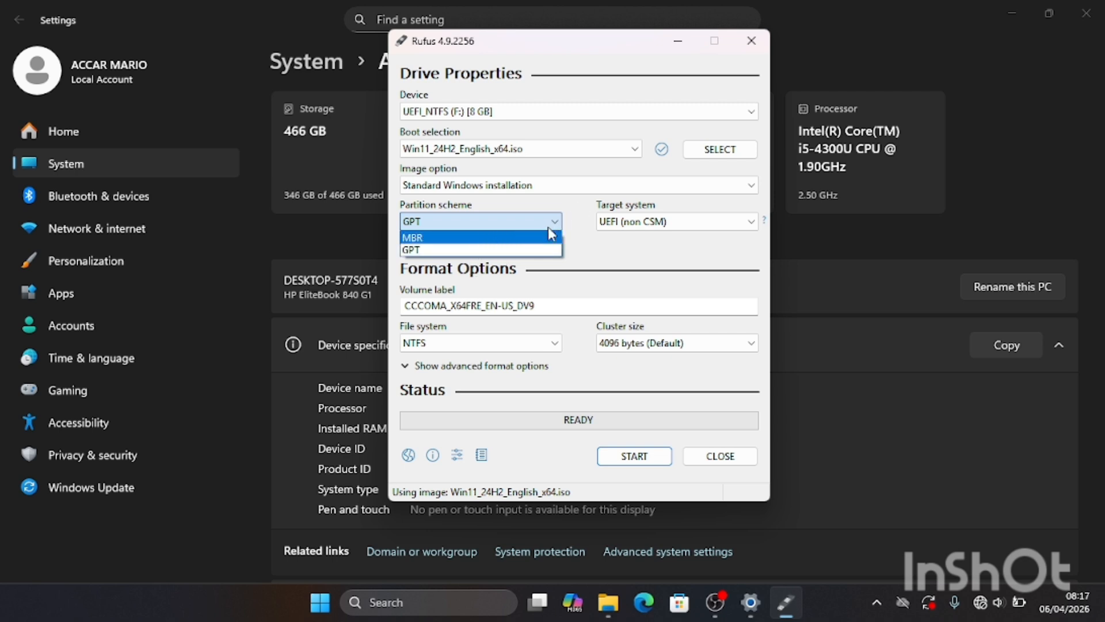
{"action": "left_click", "coordinate": [525, 271]}
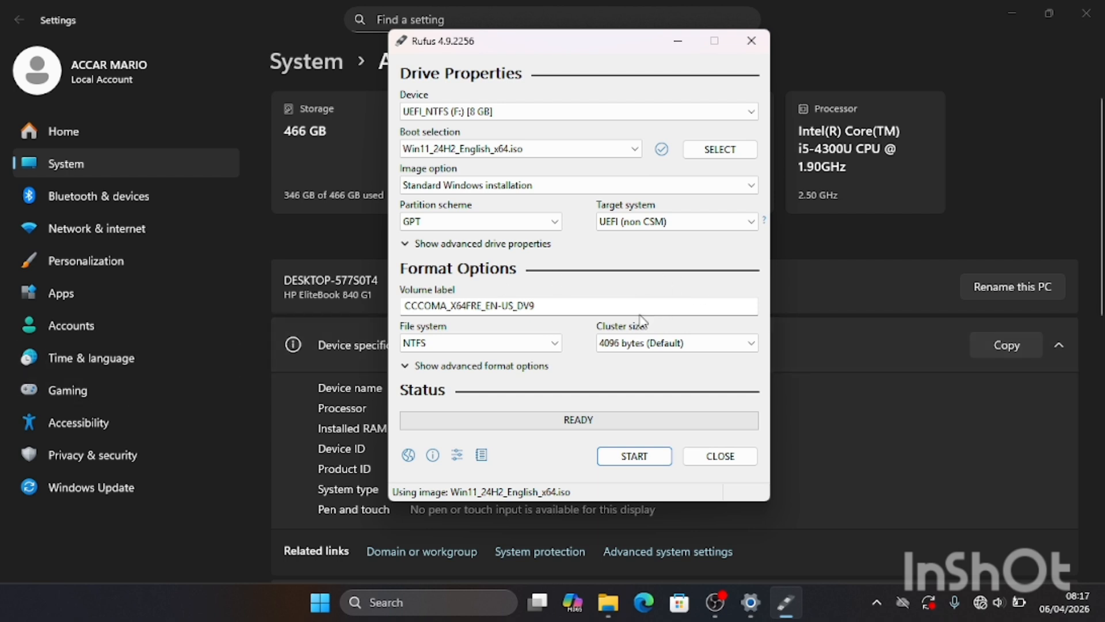
{"action": "left_click", "coordinate": [576, 301]}
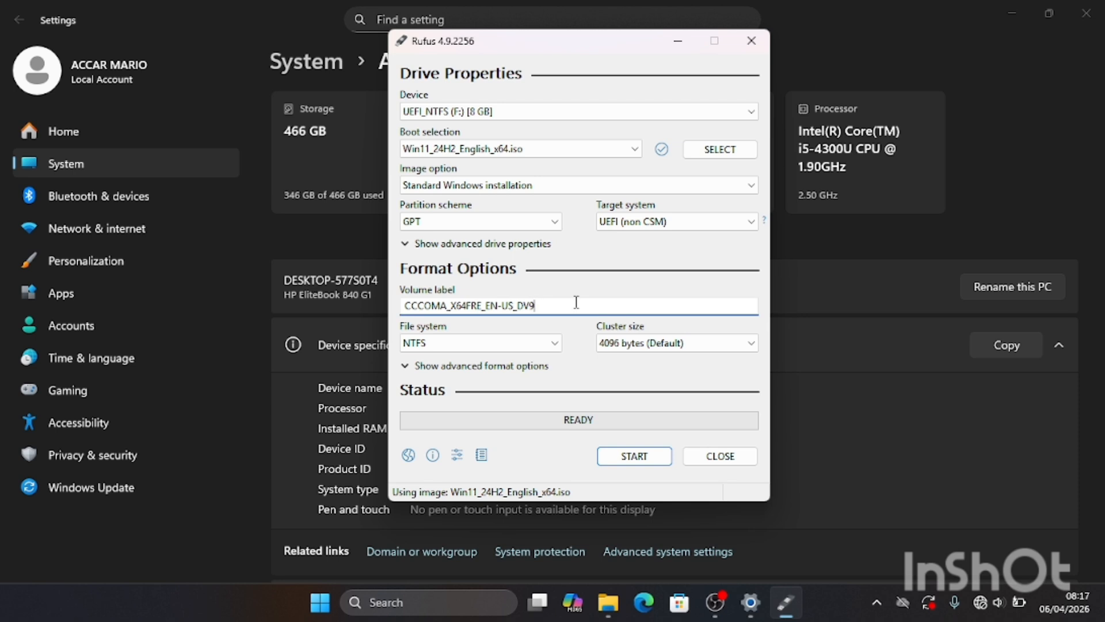
{"action": "key", "text": "BackSpace"}
{"action": "key", "text": "BackSpace"}
{"action": "key", "text": "BackSpace"}
{"action": "key", "text": "BackSpace"}
{"action": "key", "text": "BackSpace"}
{"action": "key", "text": "BackSpace"}
{"action": "key", "text": "BackSpace"}
{"action": "key", "text": "BackSpace"}
{"action": "key", "text": "BackSpace"}
{"action": "key", "text": "BackSpace"}
{"action": "key", "text": "BackSpace"}
{"action": "key", "text": "BackSpace"}
{"action": "key", "text": "BackSpace"}
{"action": "key", "text": "BackSpace"}
{"action": "key", "text": "BackSpace"}
{"action": "key", "text": "BackSpace"}
{"action": "key", "text": "BackSpace"}
{"action": "key", "text": "BackSpace"}
{"action": "key", "text": "BackSpace"}
{"action": "key", "text": "BackSpace"}
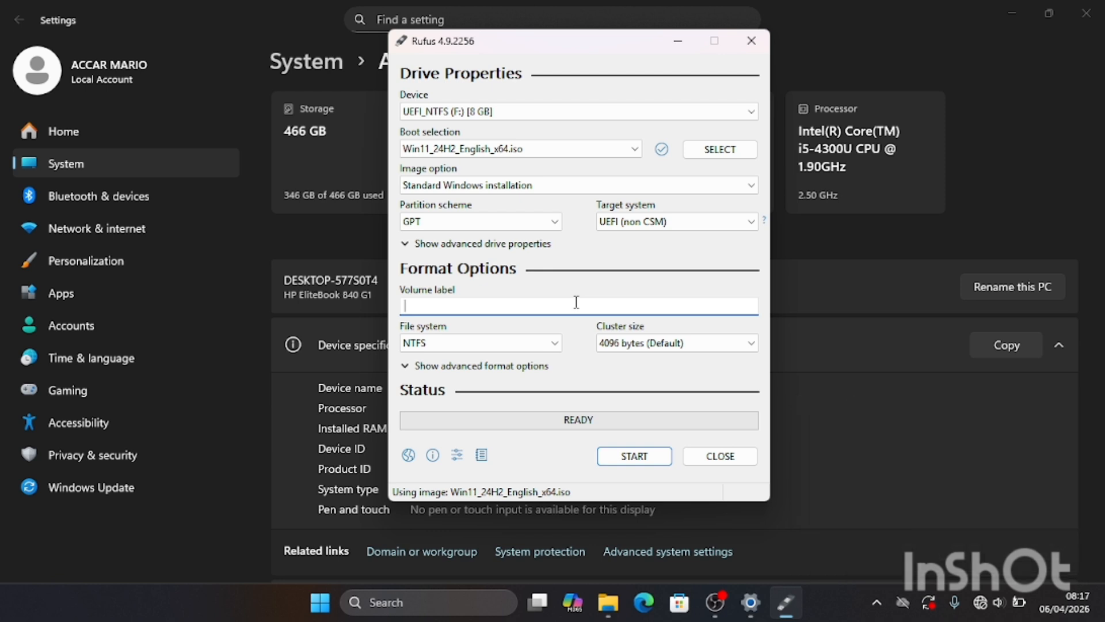
{"action": "type", "text": "WINDOWS 11"}
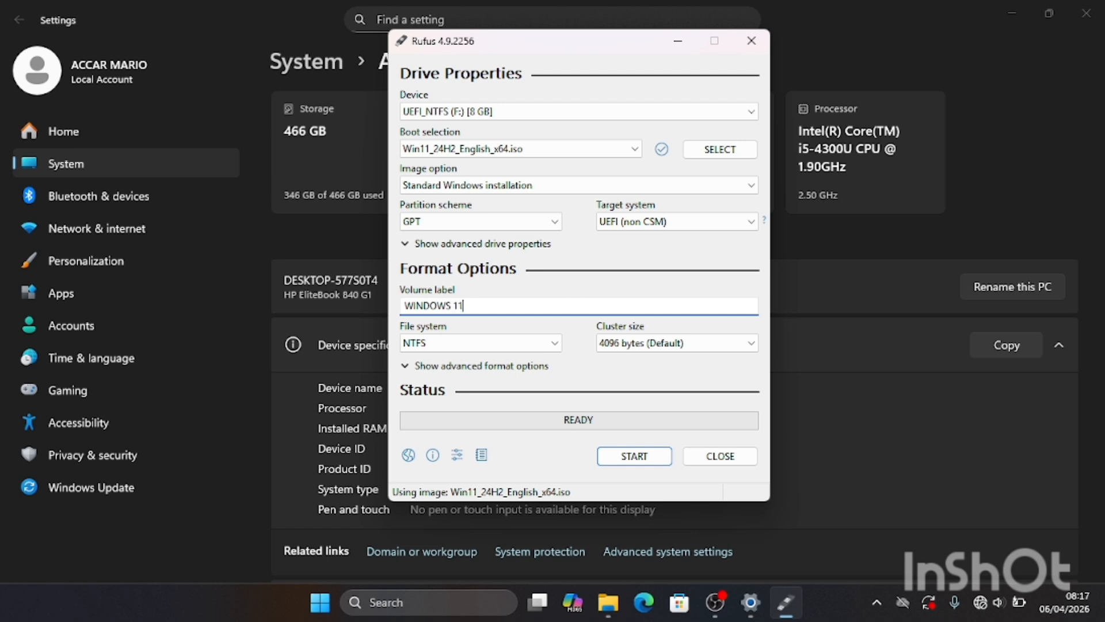